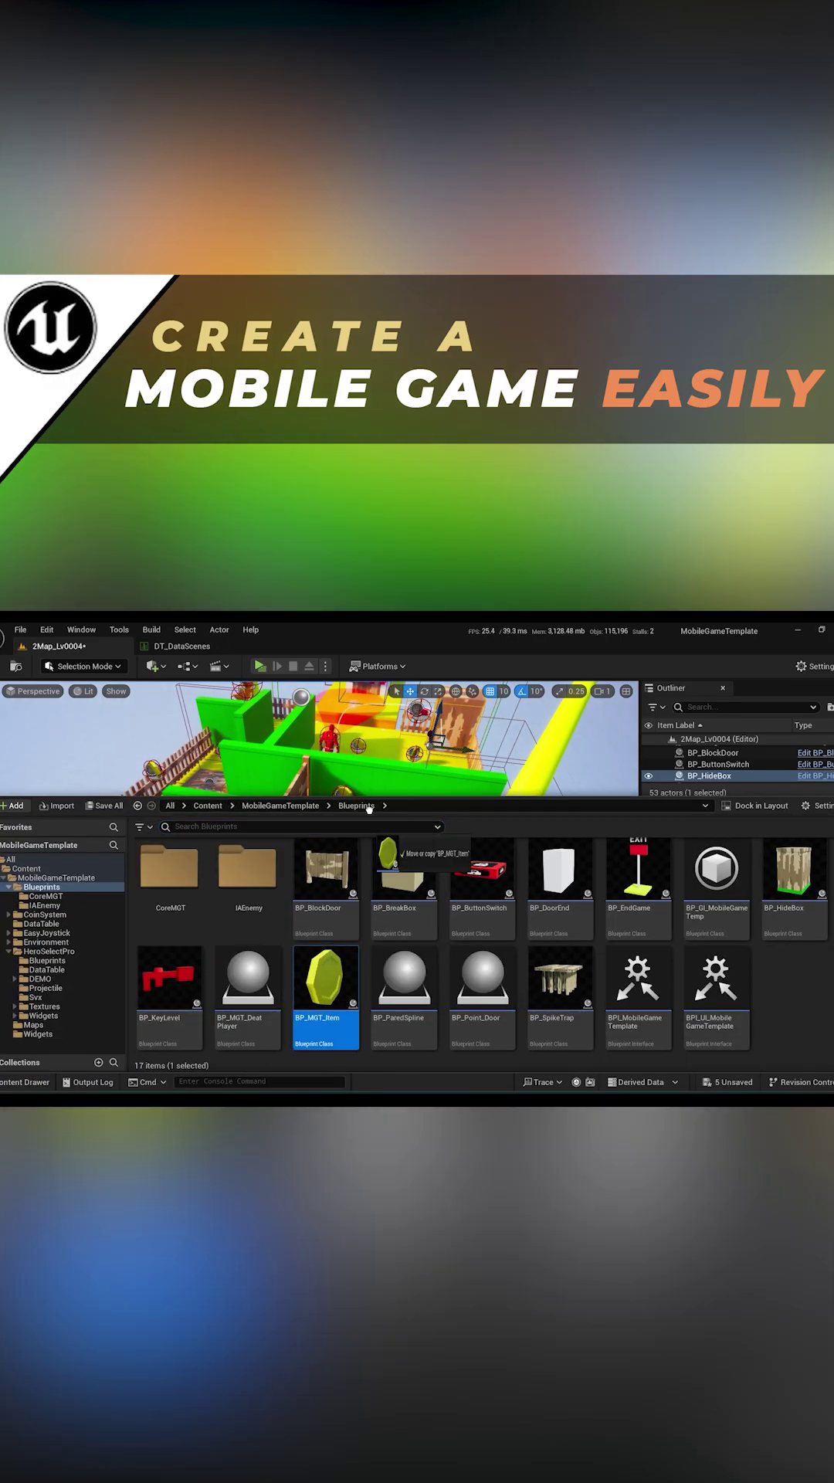
Place a BP_MGT_Item coin in the maze level and Alt-drag a duplicate coin
{"action": "left_click_drag", "start_coordinate": [334, 917], "coordinate": [333, 907]}
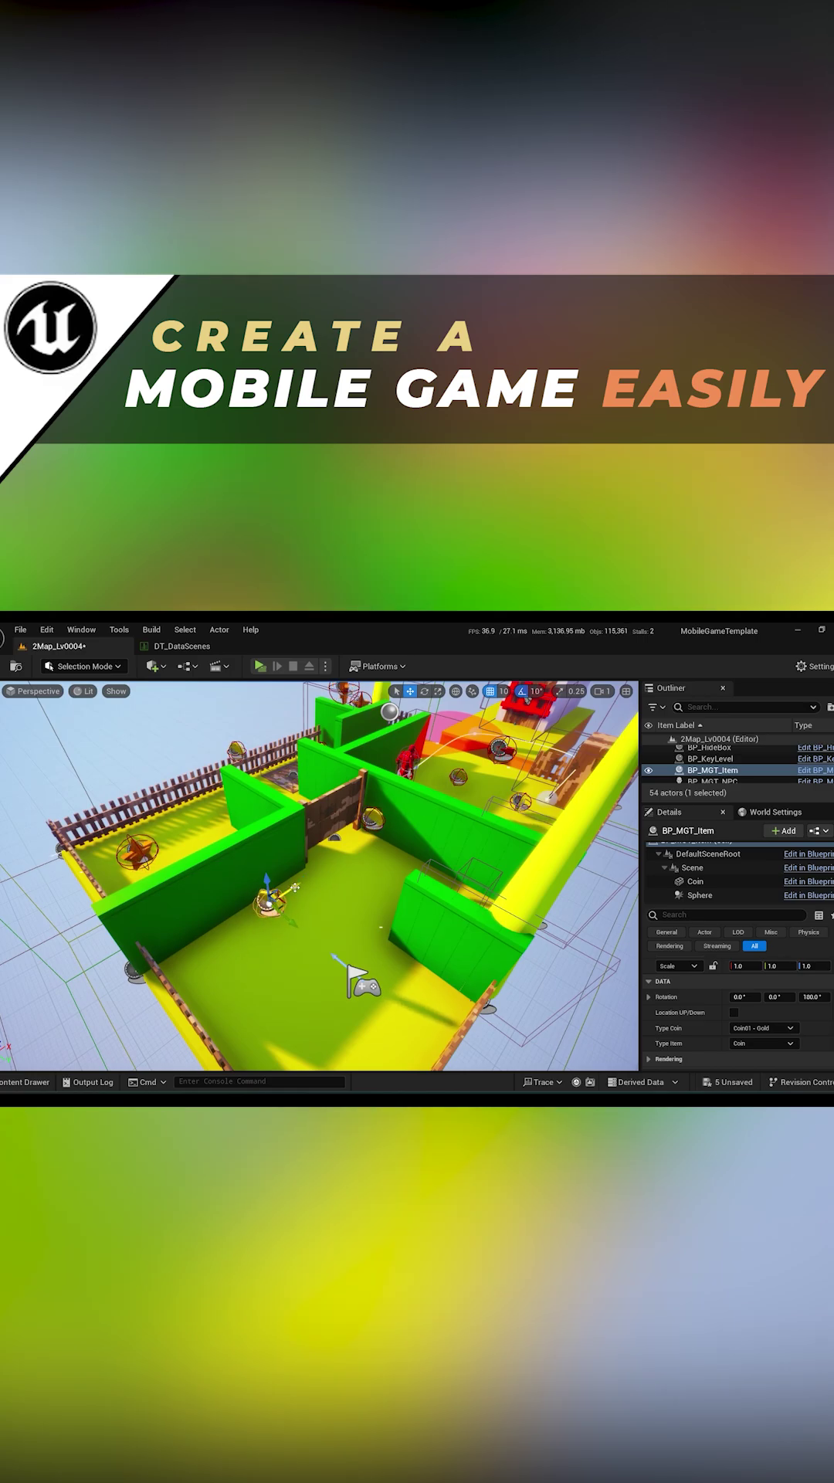
{"action": "left_click_drag", "start_coordinate": [310, 863], "coordinate": [342, 843], "text": "alt"}
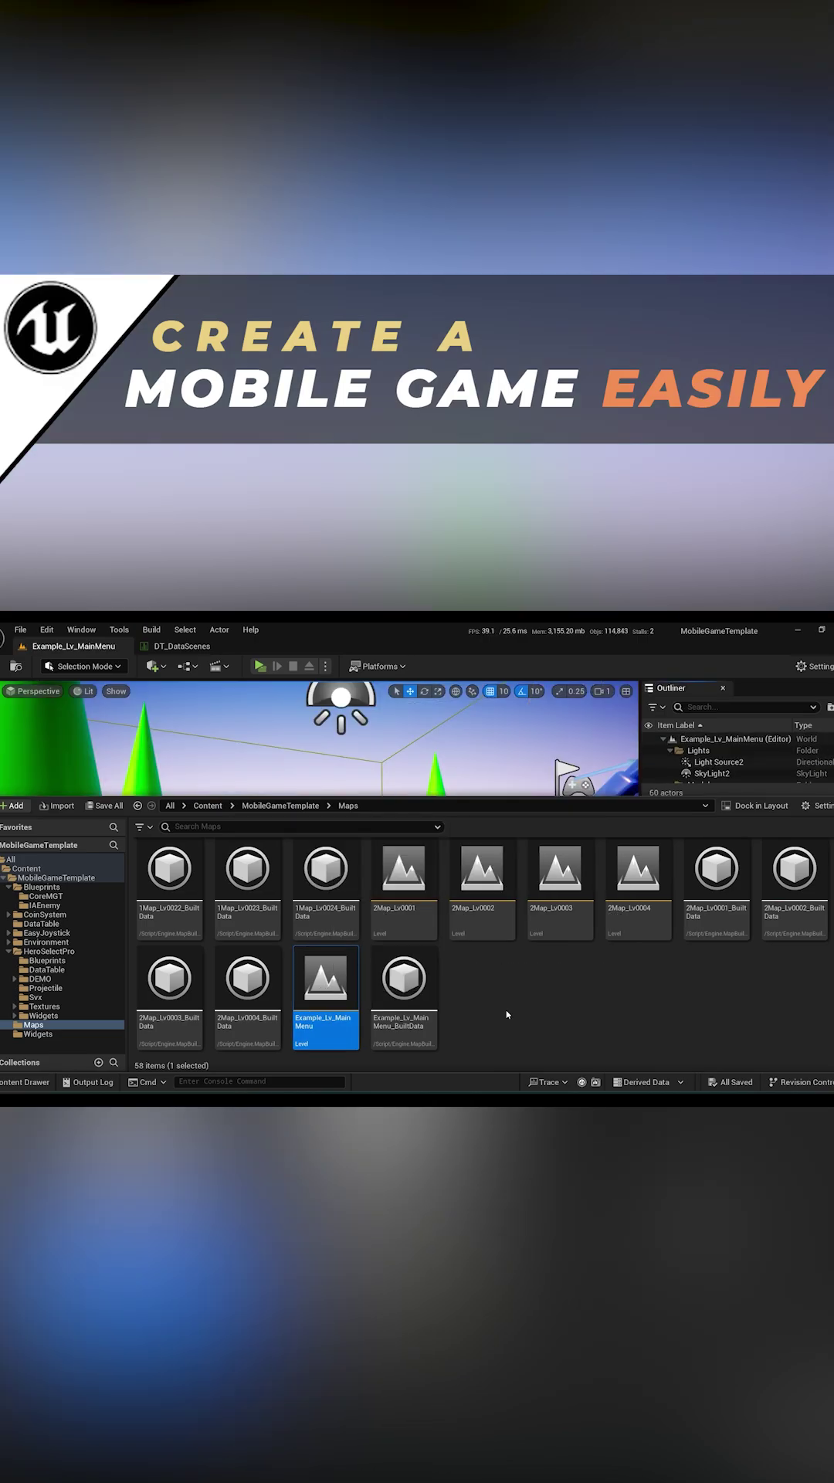
Buy and unlock the red Drake character, then select it
{"action": "left_click", "coordinate": [506, 1015]}
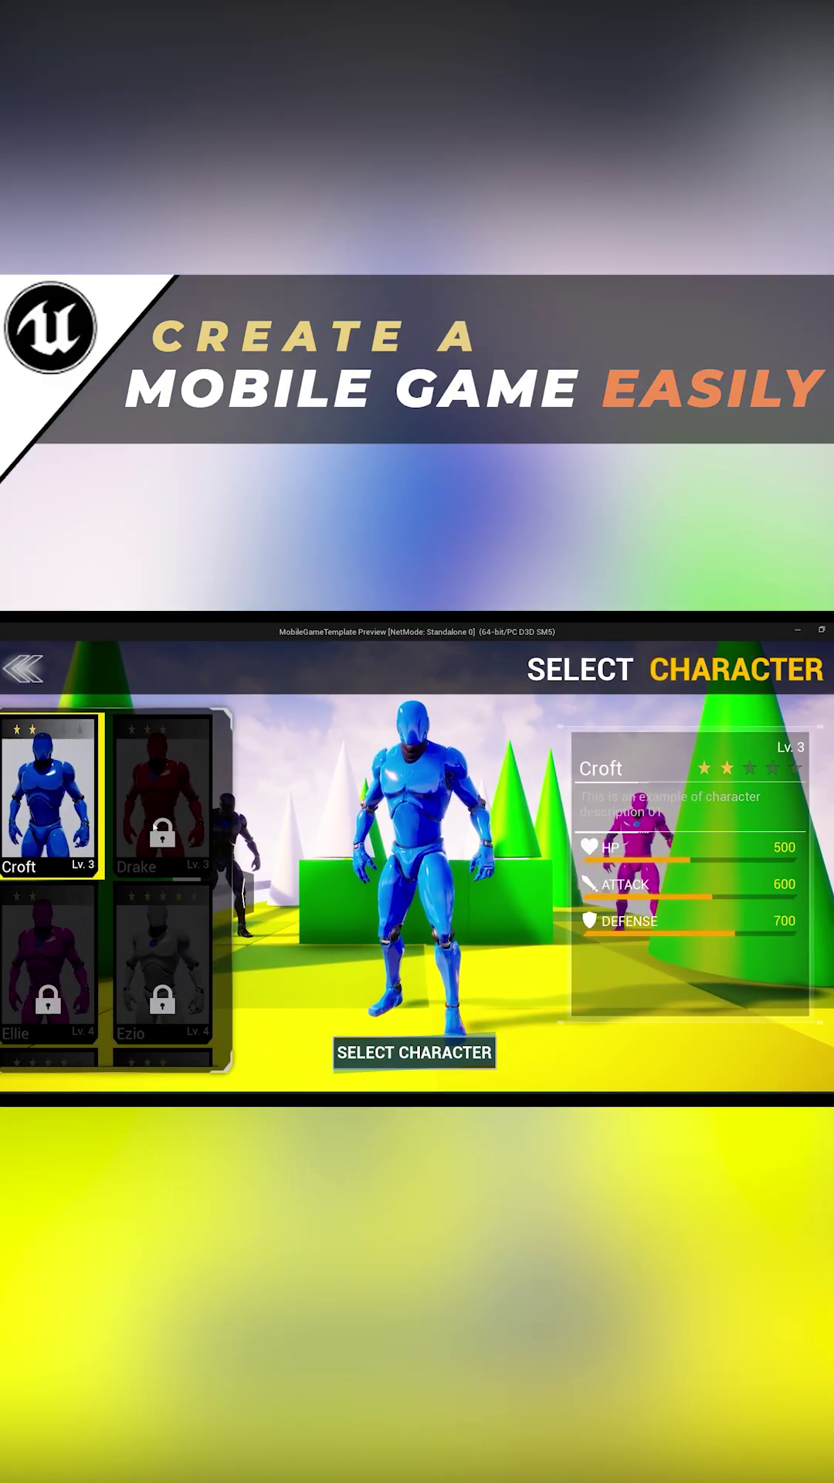
{"action": "left_click", "coordinate": [162, 800]}
{"action": "left_click", "coordinate": [421, 1055]}
{"action": "left_click", "coordinate": [418, 1055]}
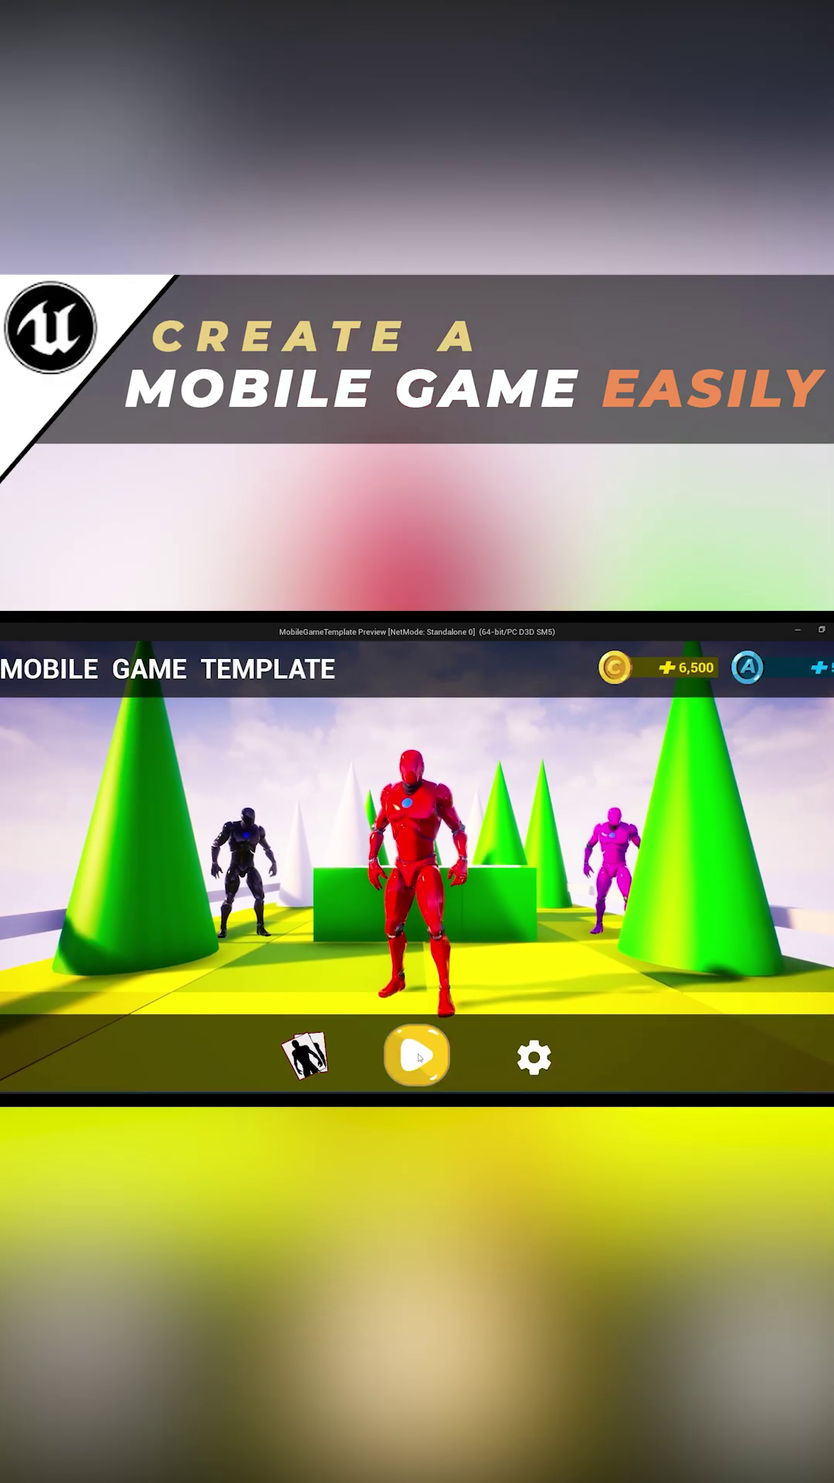
Go to the Scenes screen and check what unlocks the Forest scene
{"action": "left_click", "coordinate": [416, 1056]}
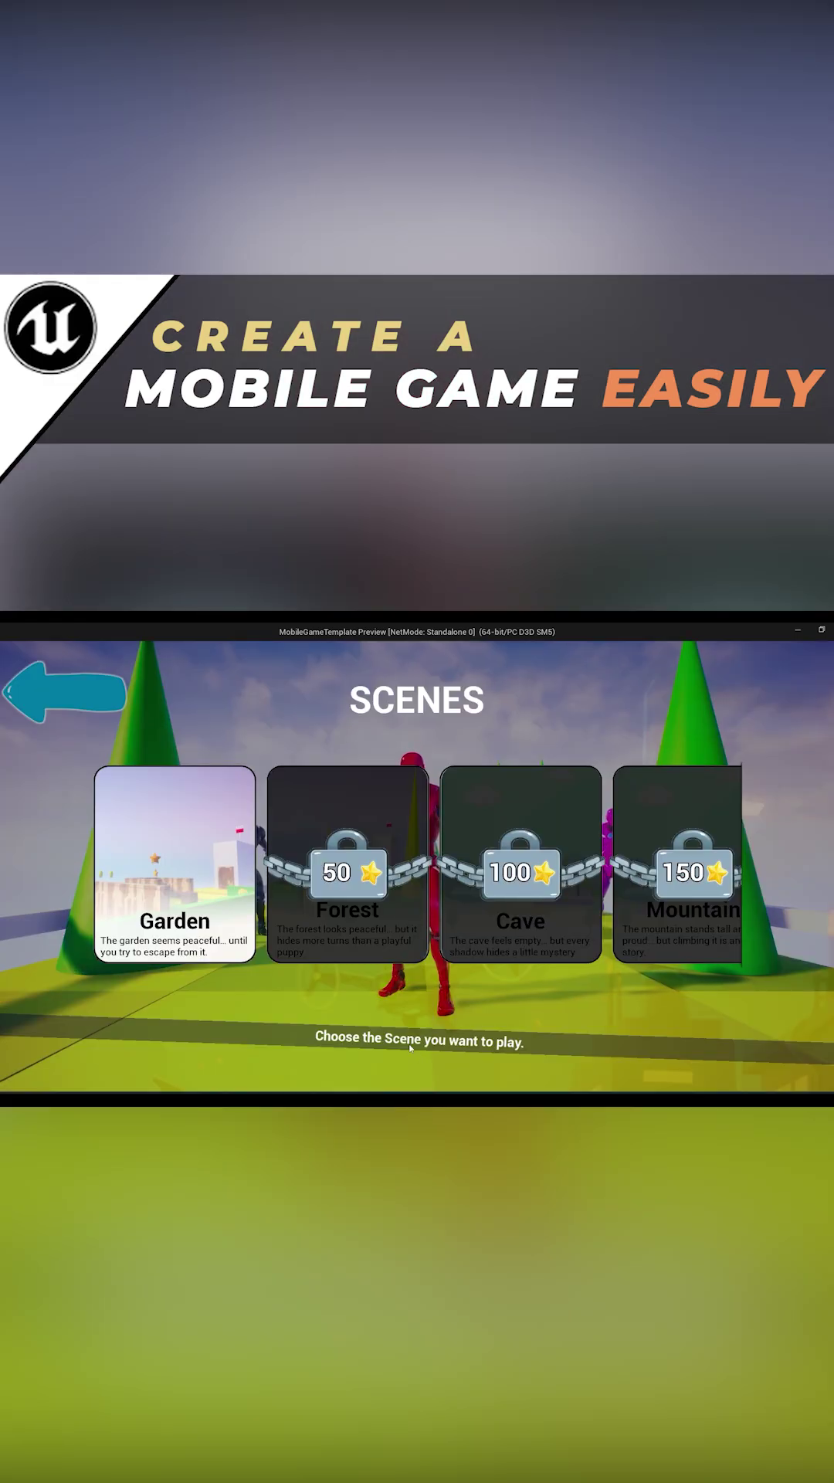
{"action": "scroll", "coordinate": [438, 896], "scroll_direction": "down", "scroll_amount": 3}
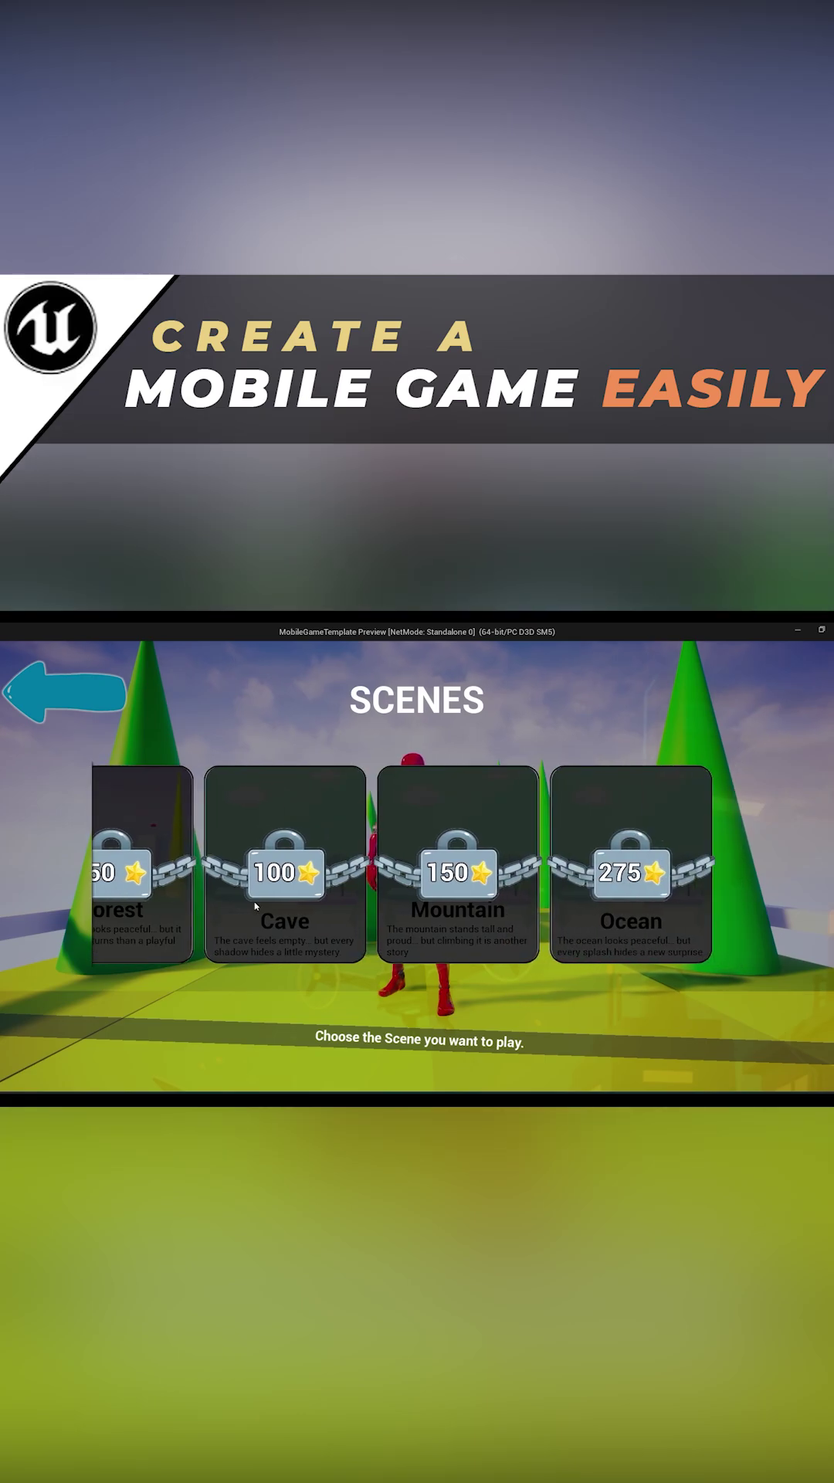
{"action": "scroll", "coordinate": [309, 989], "scroll_direction": "up", "scroll_amount": 3}
{"action": "left_click", "coordinate": [329, 918]}
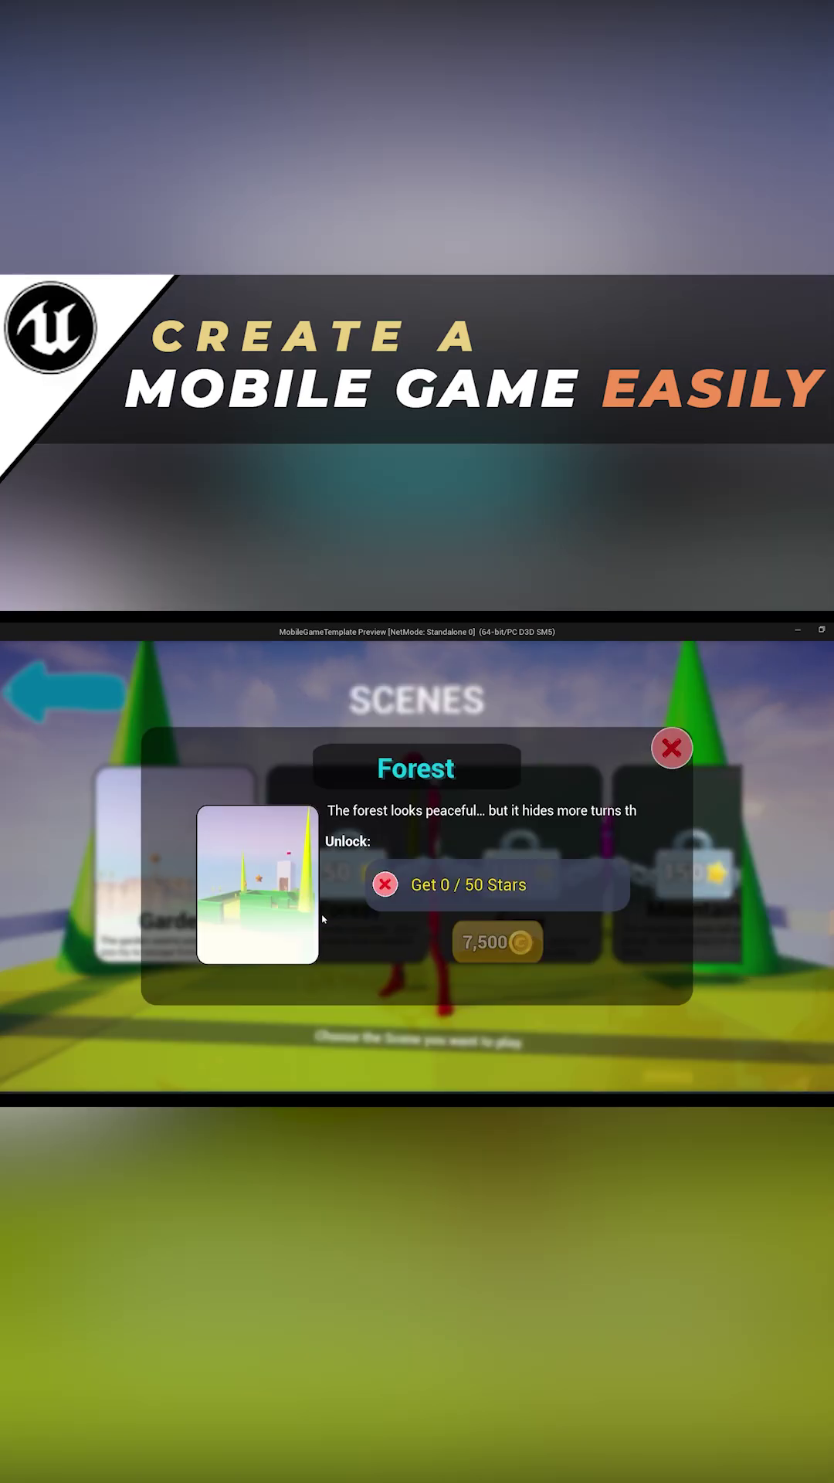
{"action": "left_click", "coordinate": [671, 749]}
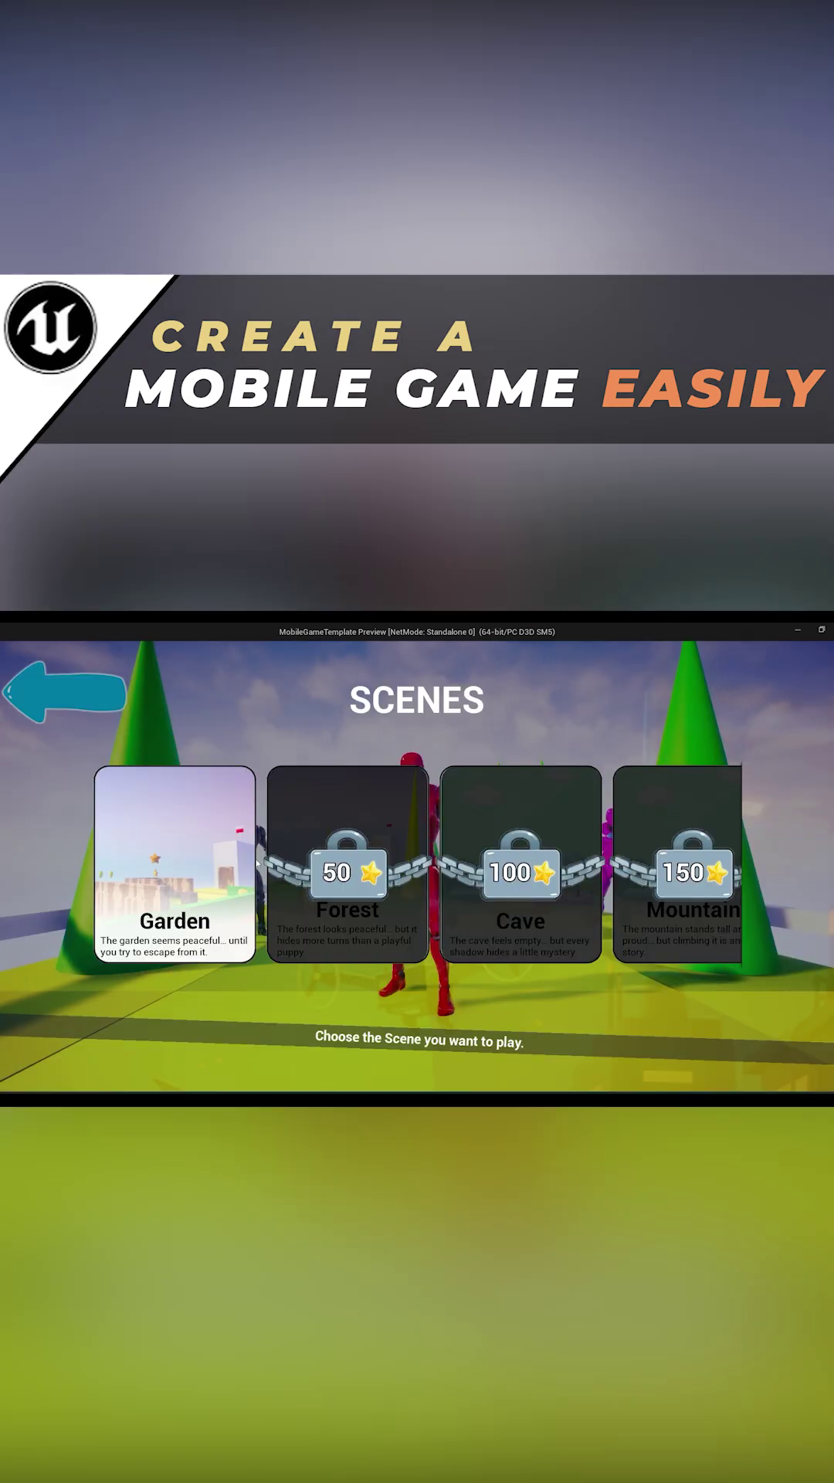
Start Garden level 1 and run forward with W, collecting a star and 50 coins
{"action": "left_click", "coordinate": [192, 903]}
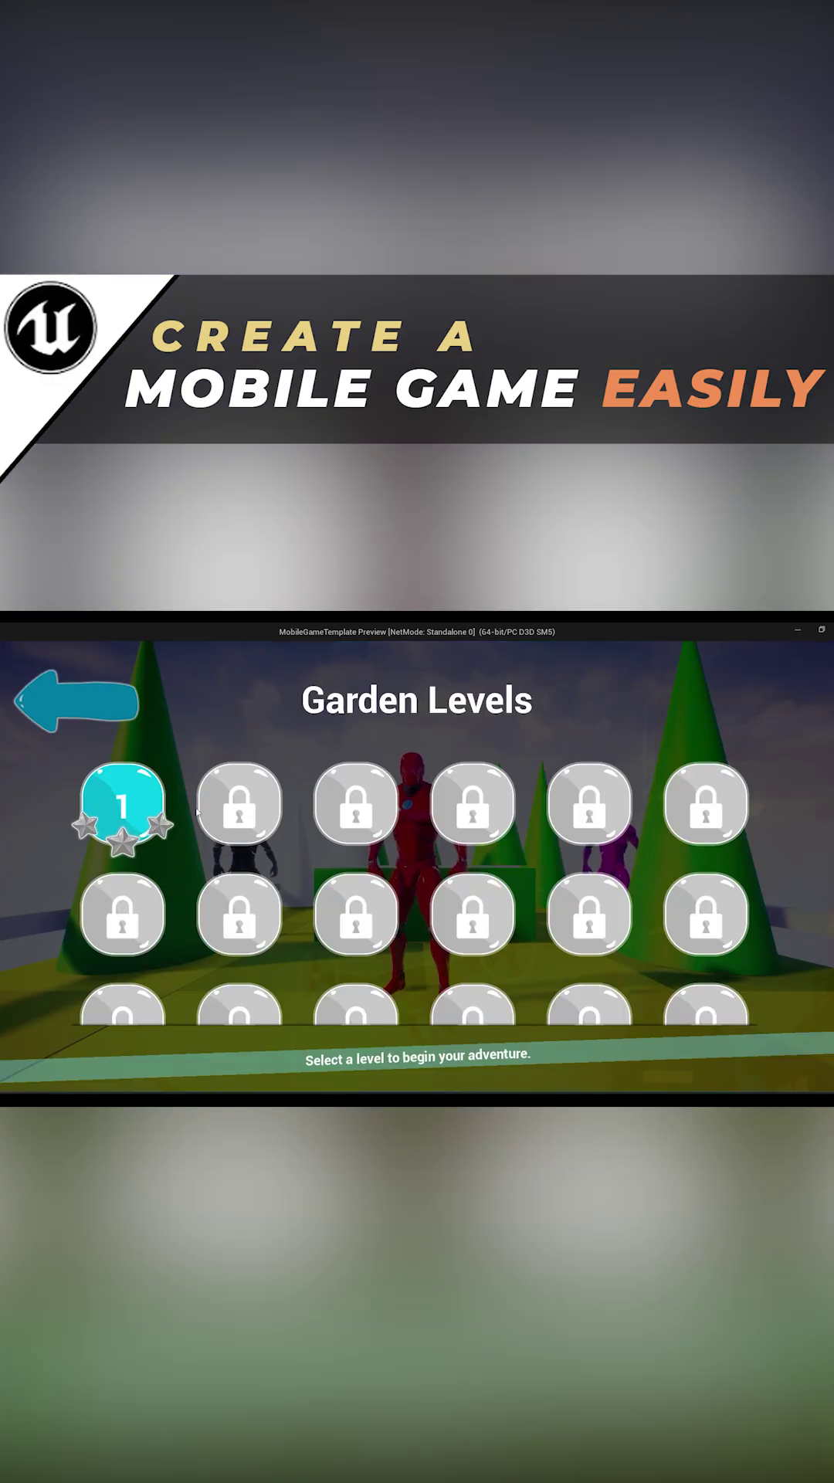
{"action": "scroll", "coordinate": [359, 930], "scroll_direction": "down", "scroll_amount": 2}
{"action": "scroll", "coordinate": [358, 930], "scroll_direction": "up", "scroll_amount": 2}
{"action": "left_click", "coordinate": [148, 788]}
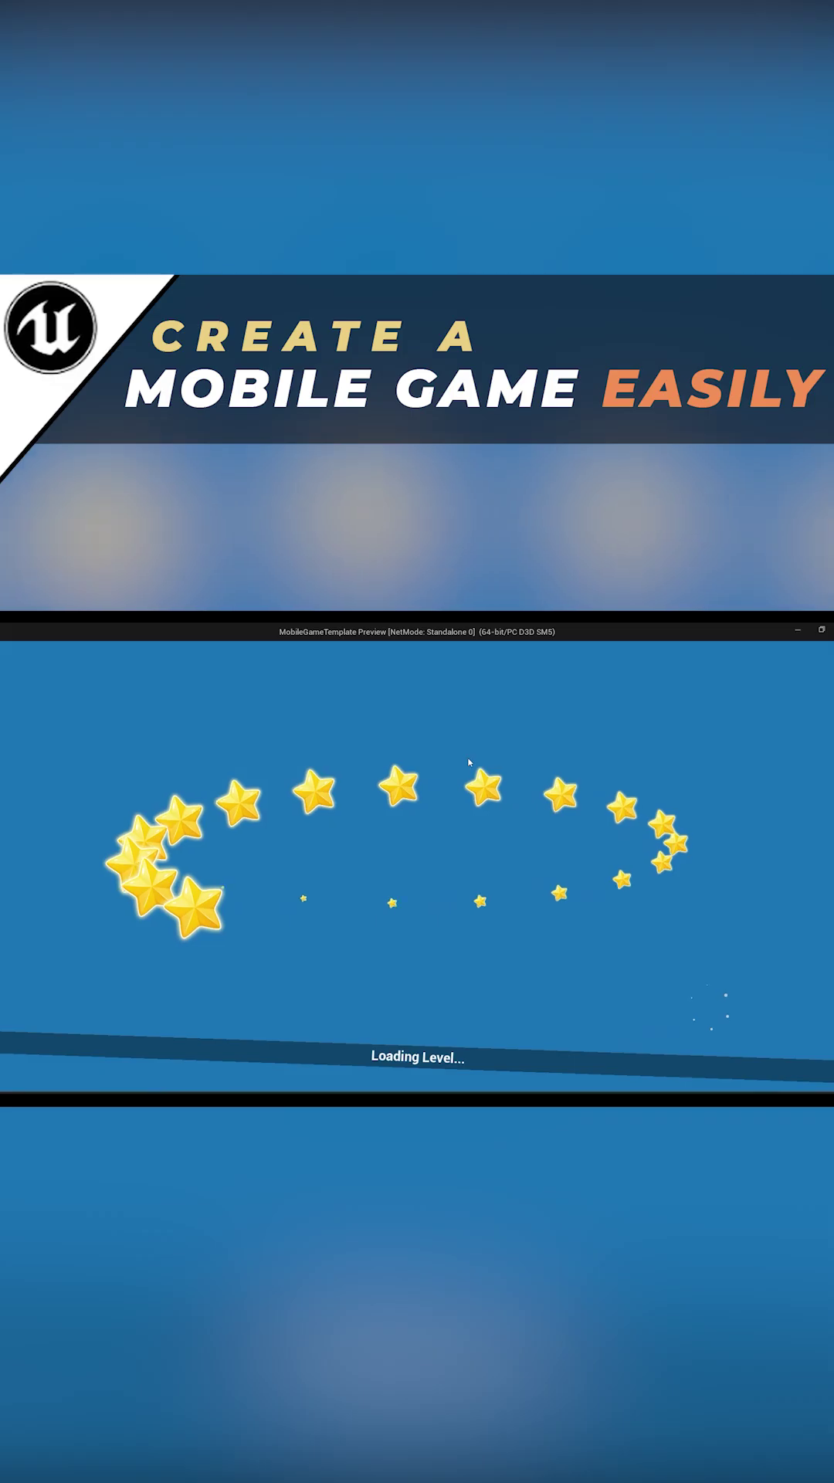
{"action": "key", "text": "w"}
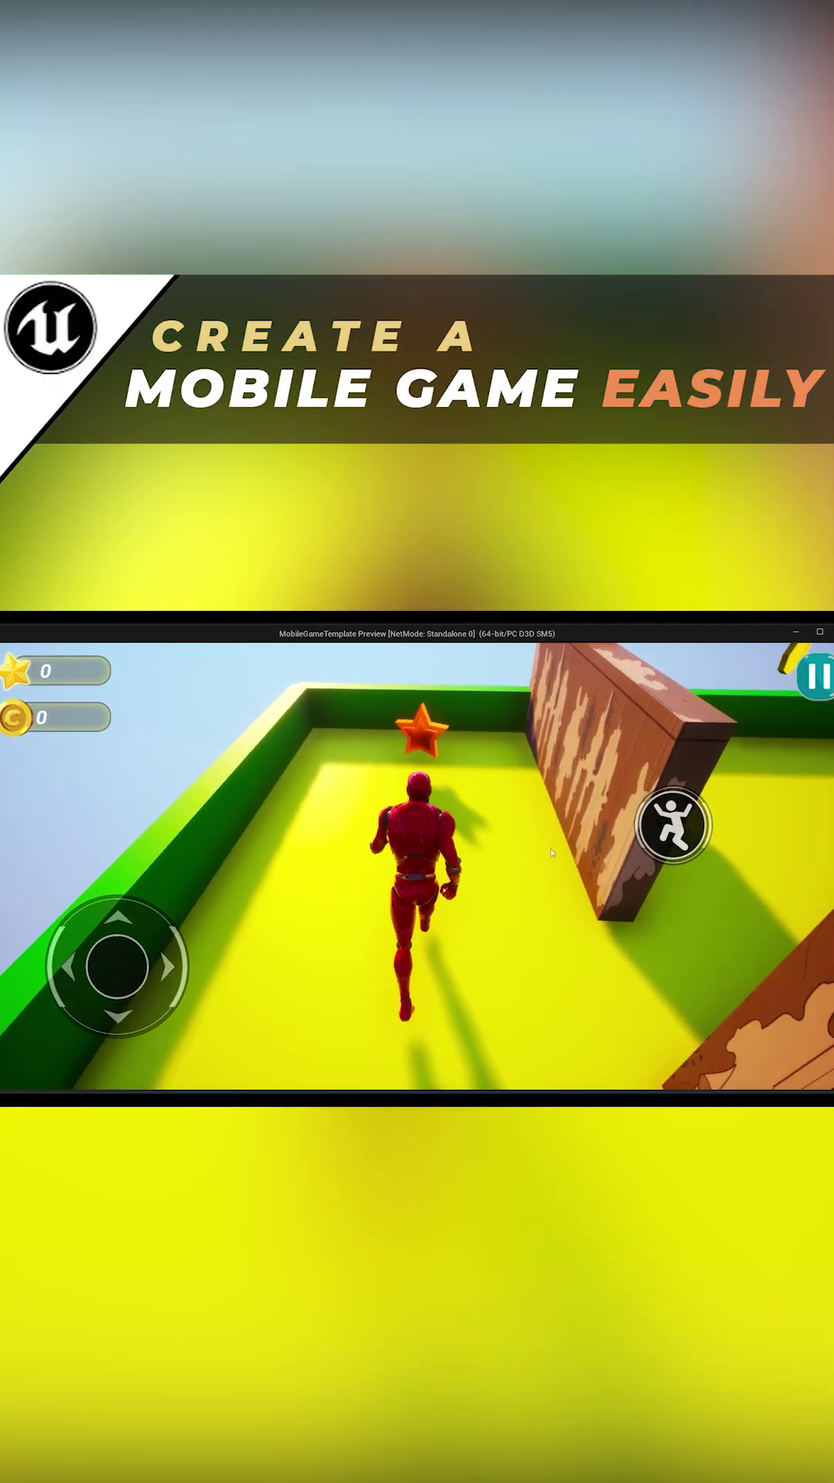
{"action": "key", "text": "w"}
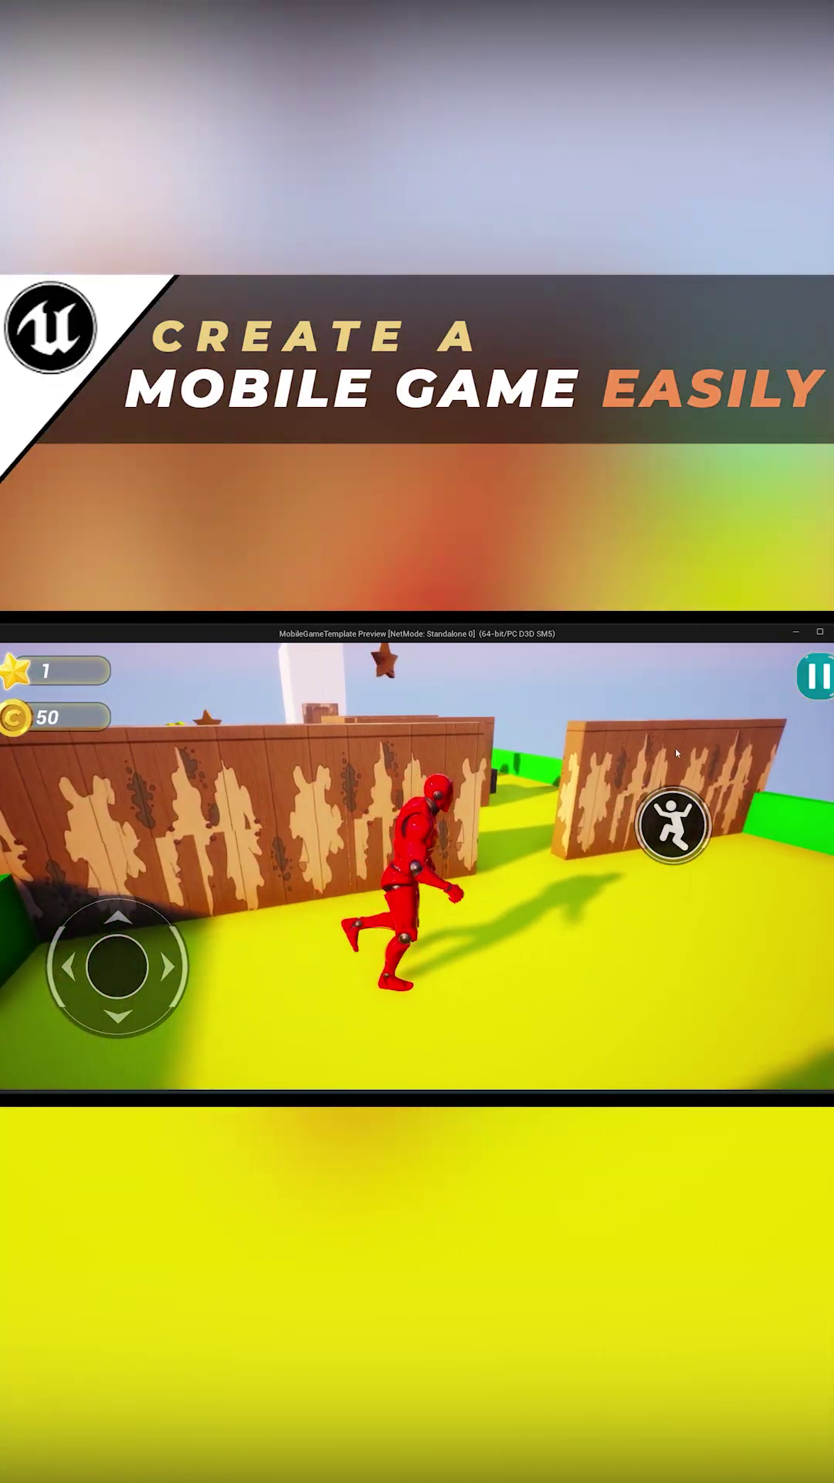